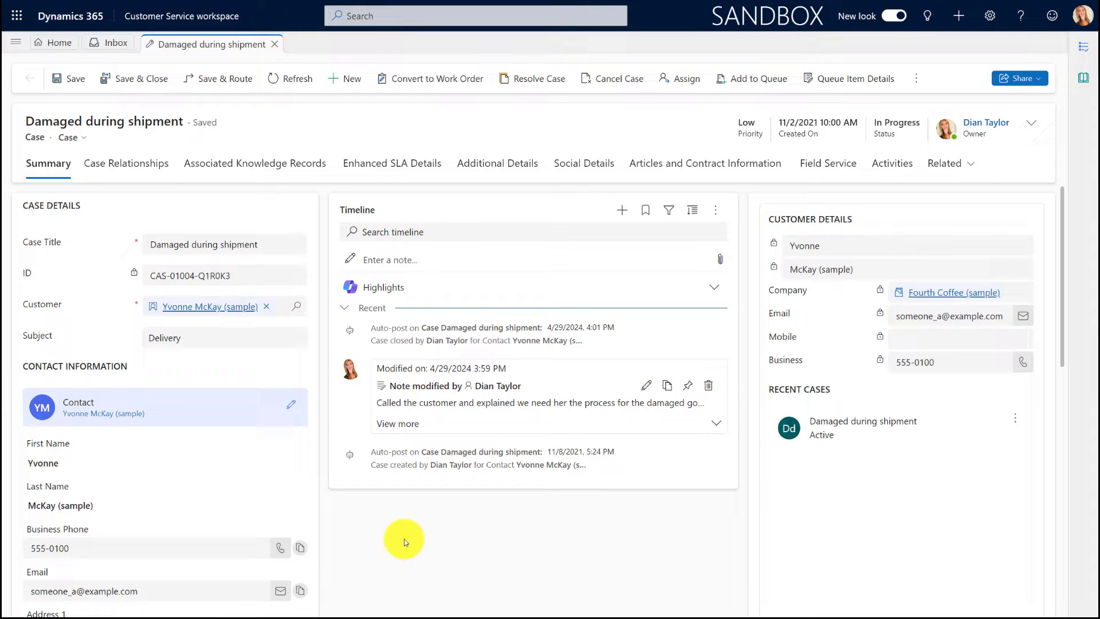
Read the full note, then resolve the case as Problem Solved with resolution 'done', proposing a knowledge article.
click(708, 427)
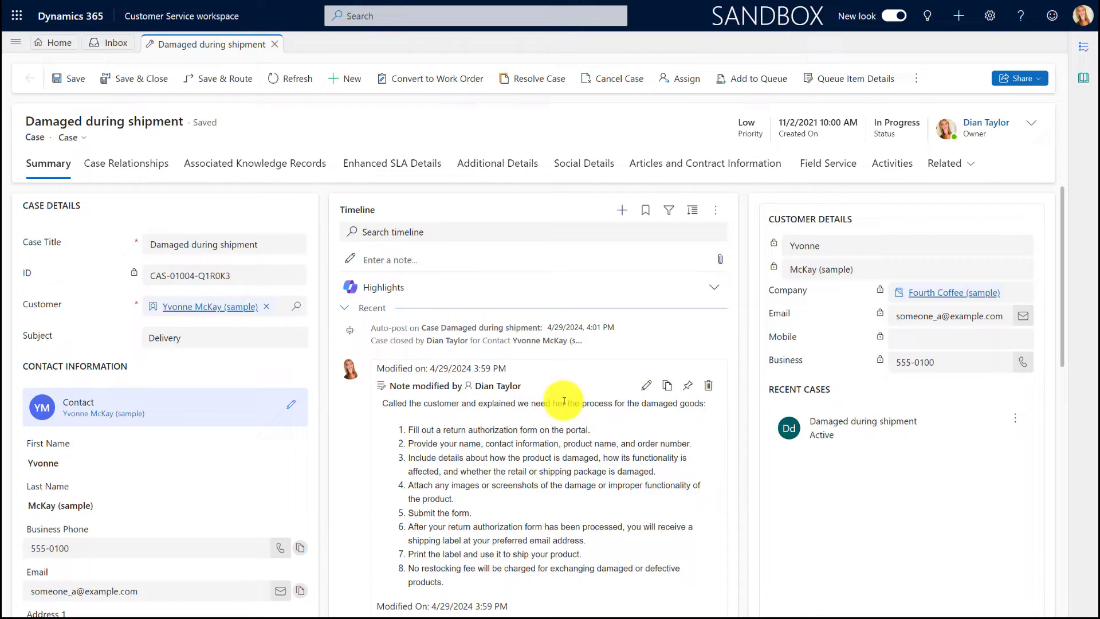
click(528, 84)
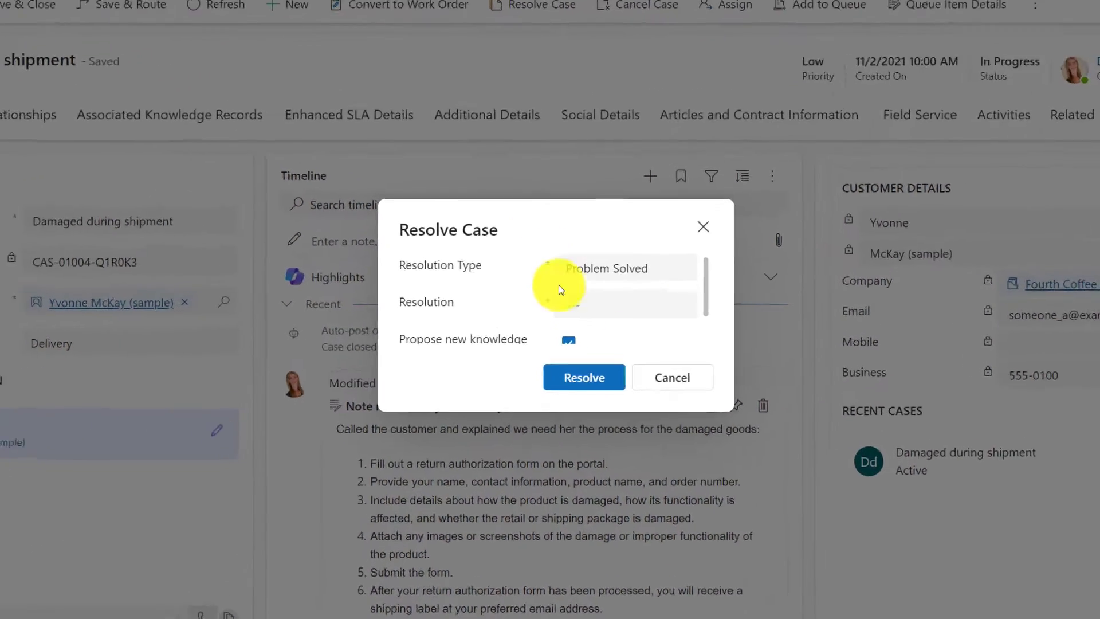
drag(706, 292, 706, 312)
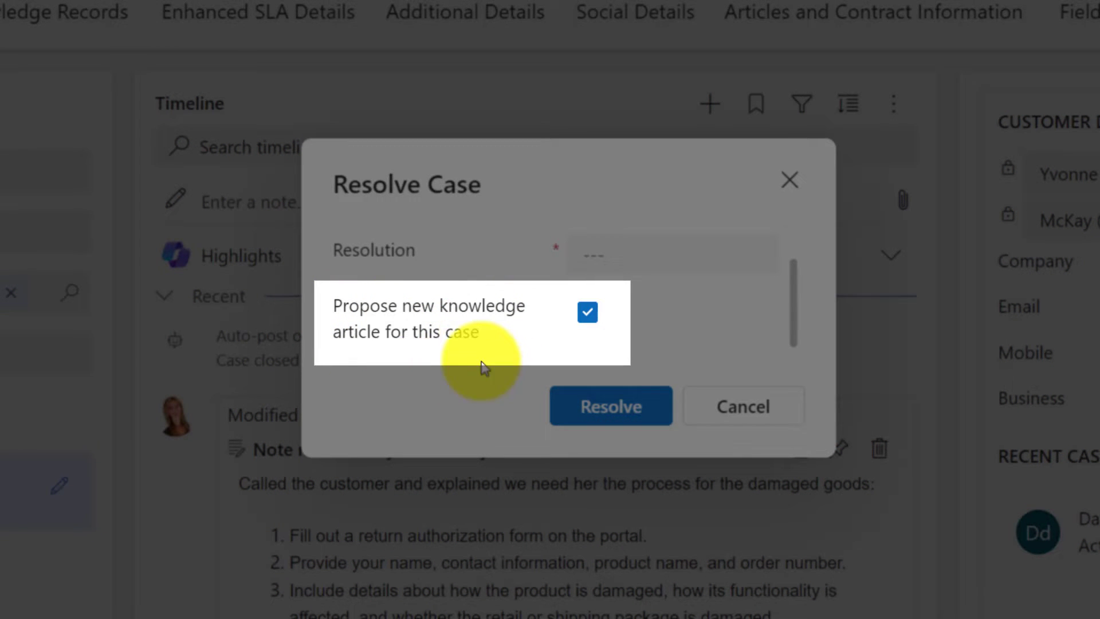
scroll(644, 299, up, 1)
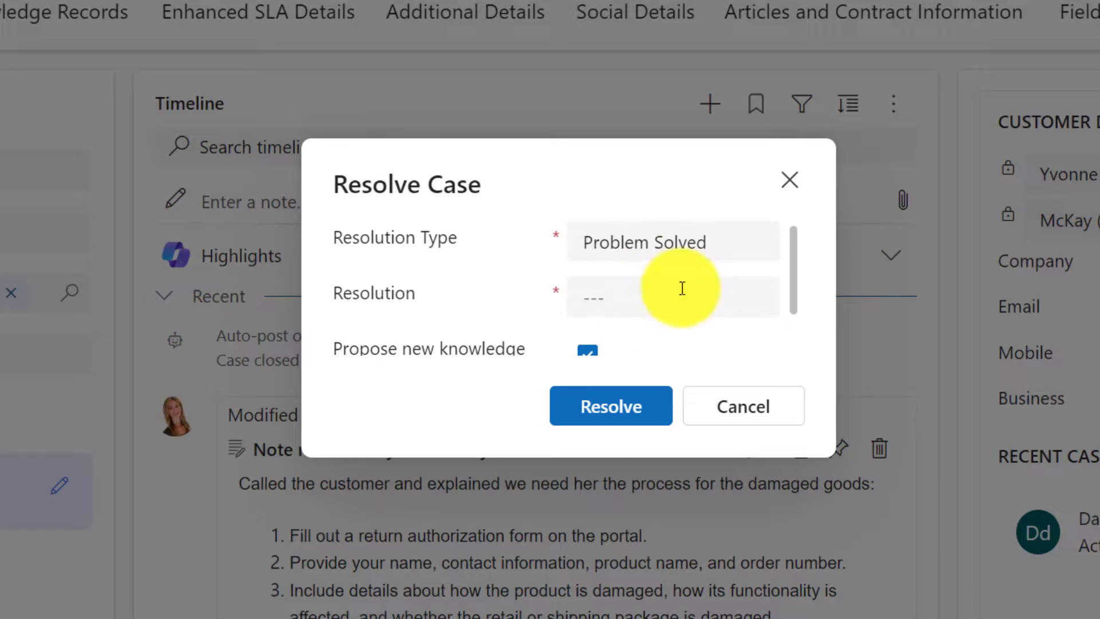
click(654, 300)
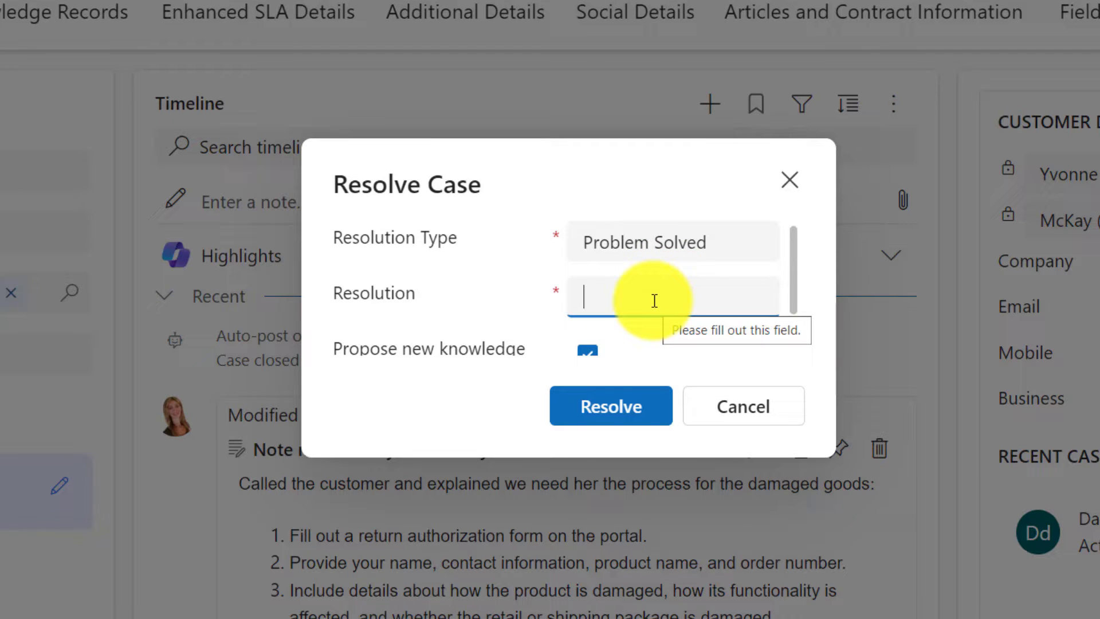
text(done)
click(620, 408)
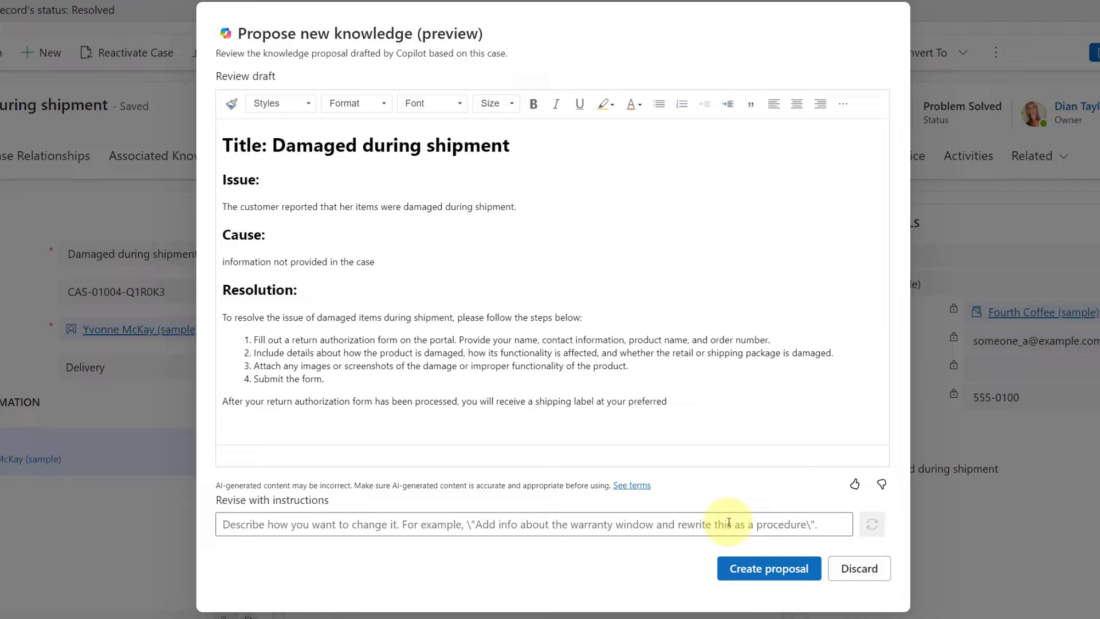
Have Copilot revise the knowledge draft to note the damage happened during product shipment.
click(728, 522)
text(thi)
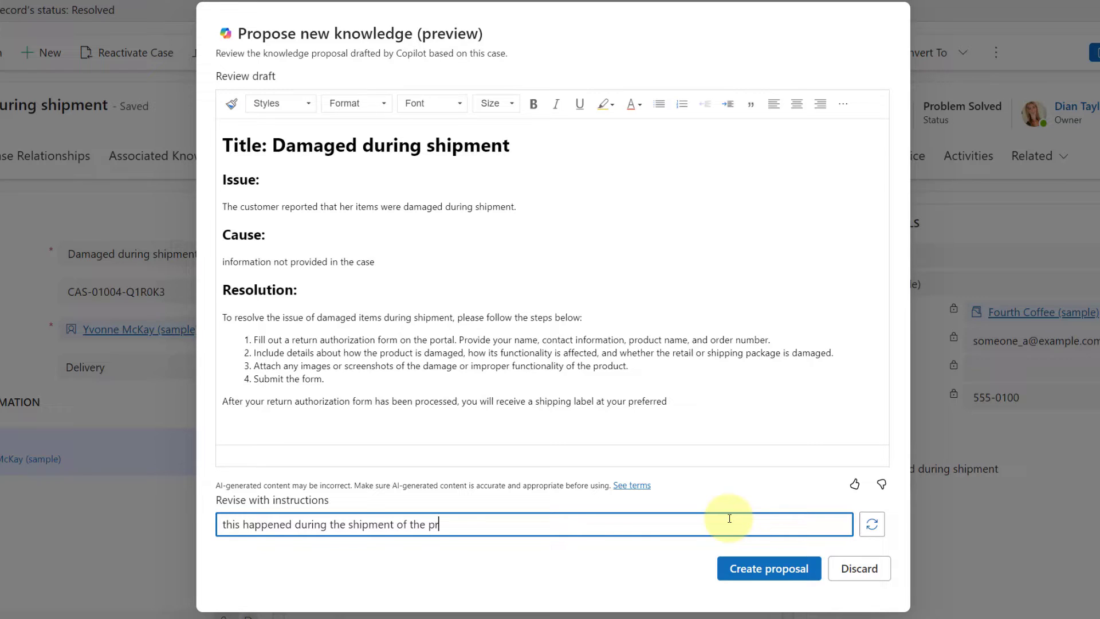
click(870, 524)
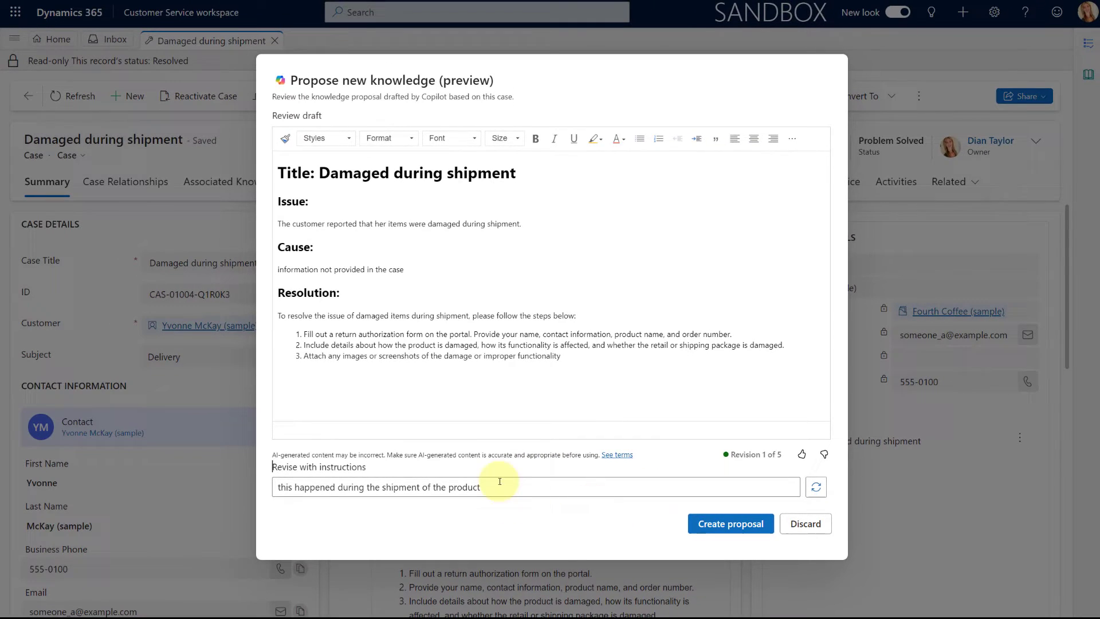
Create the proposal and review the Proposed 'Damaged during shipment' article's Issue, Cause and Resolution.
click(731, 525)
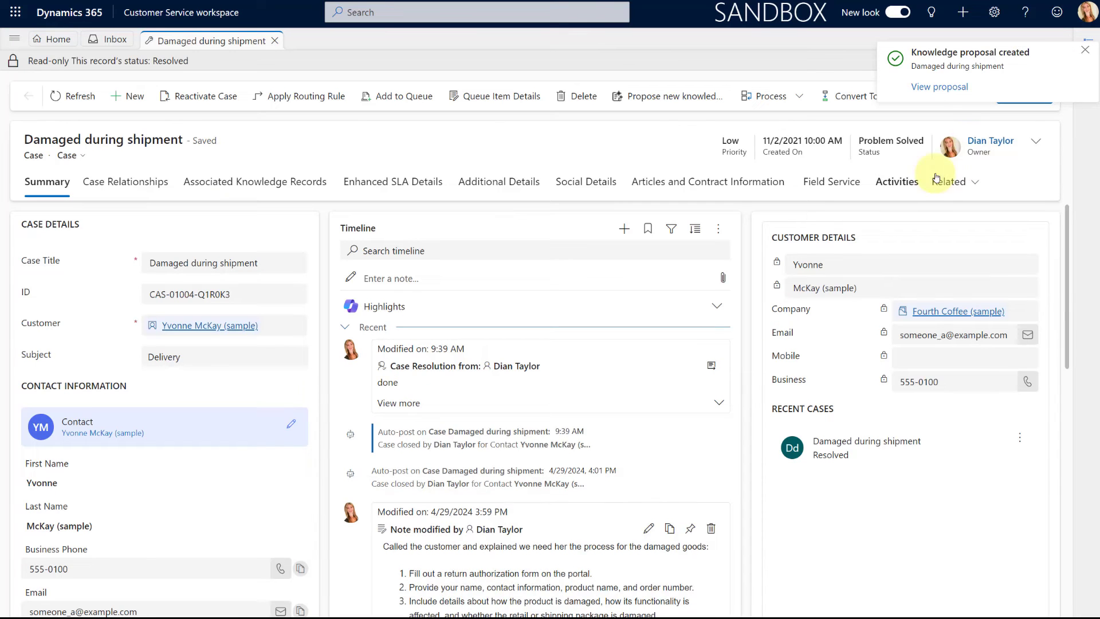
click(940, 87)
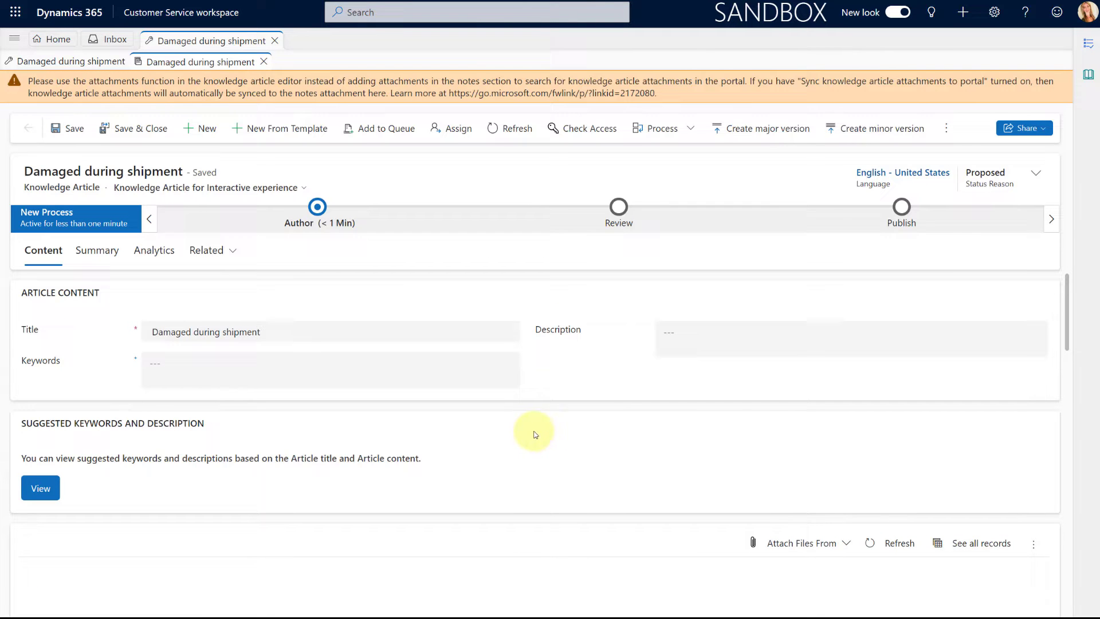
scroll(511, 438, down, 1)
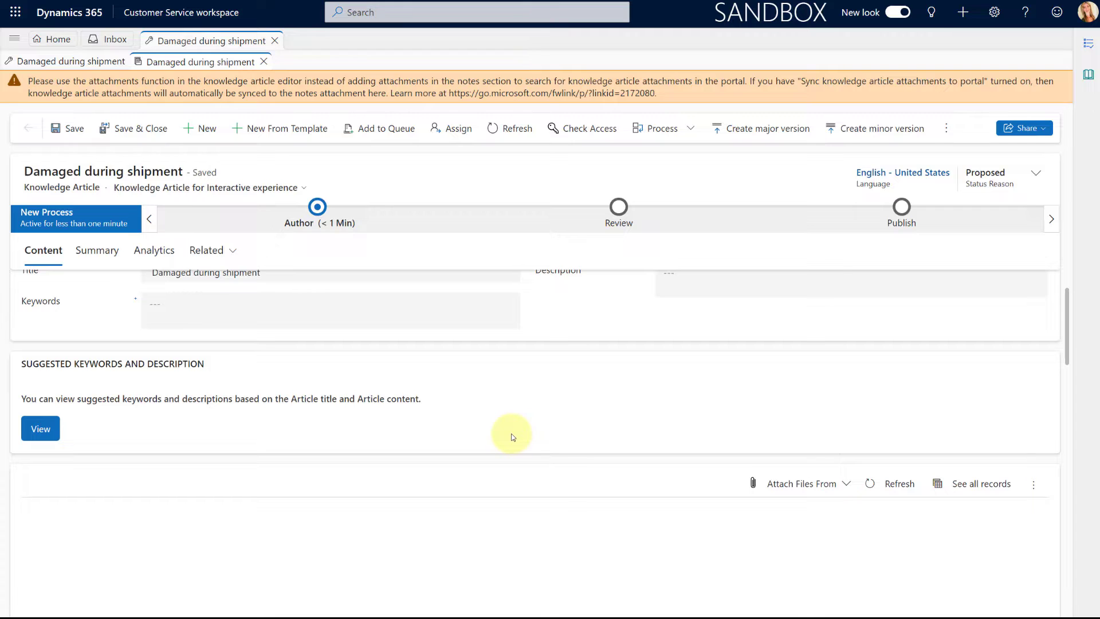
scroll(511, 433, down, 5)
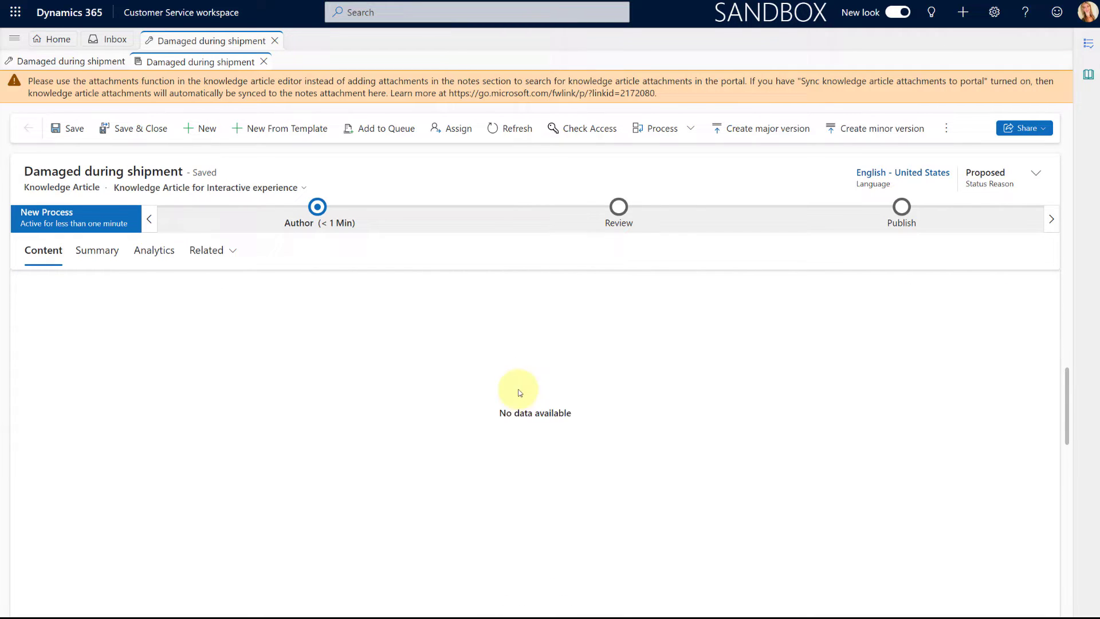
scroll(518, 390, up, 5)
scroll(517, 389, down, 2)
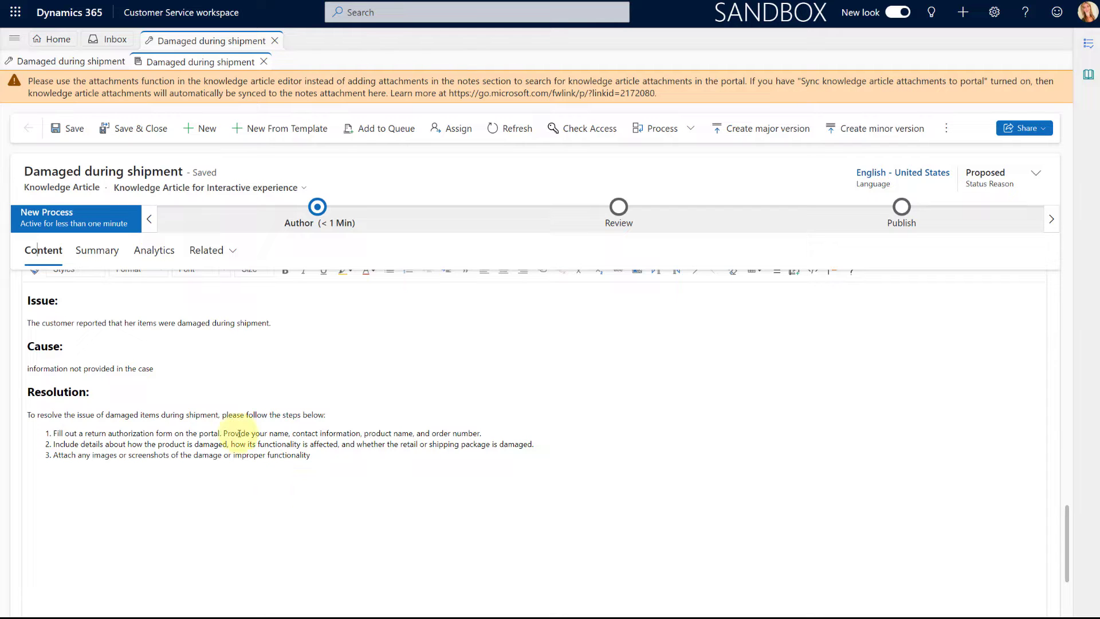
Close the article, return to the case and have Copilot draft another knowledge proposal.
click(263, 62)
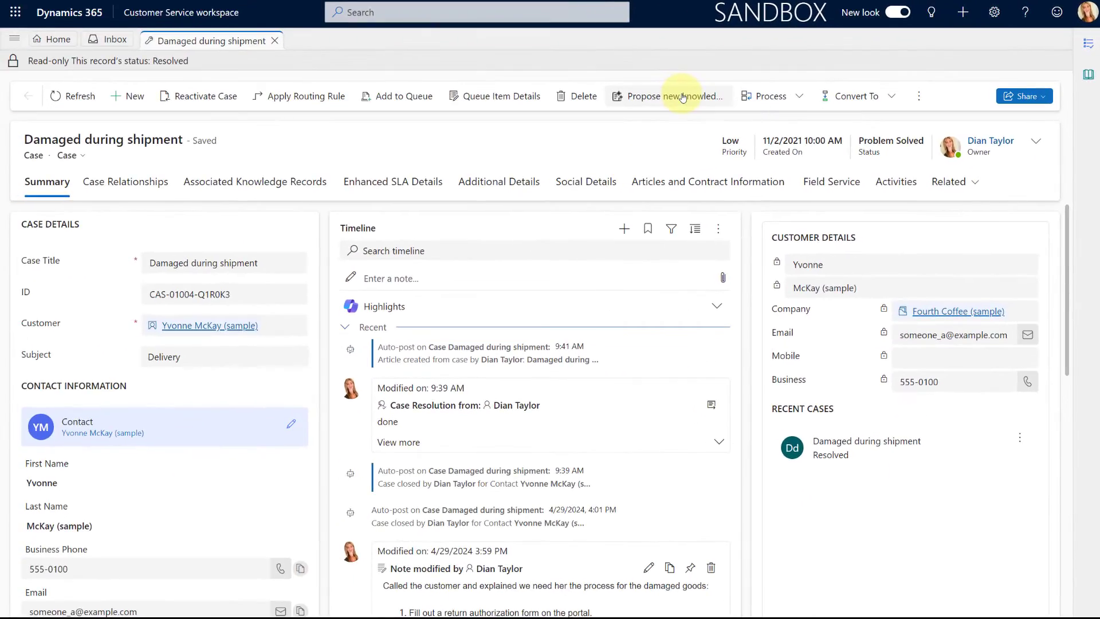
click(521, 135)
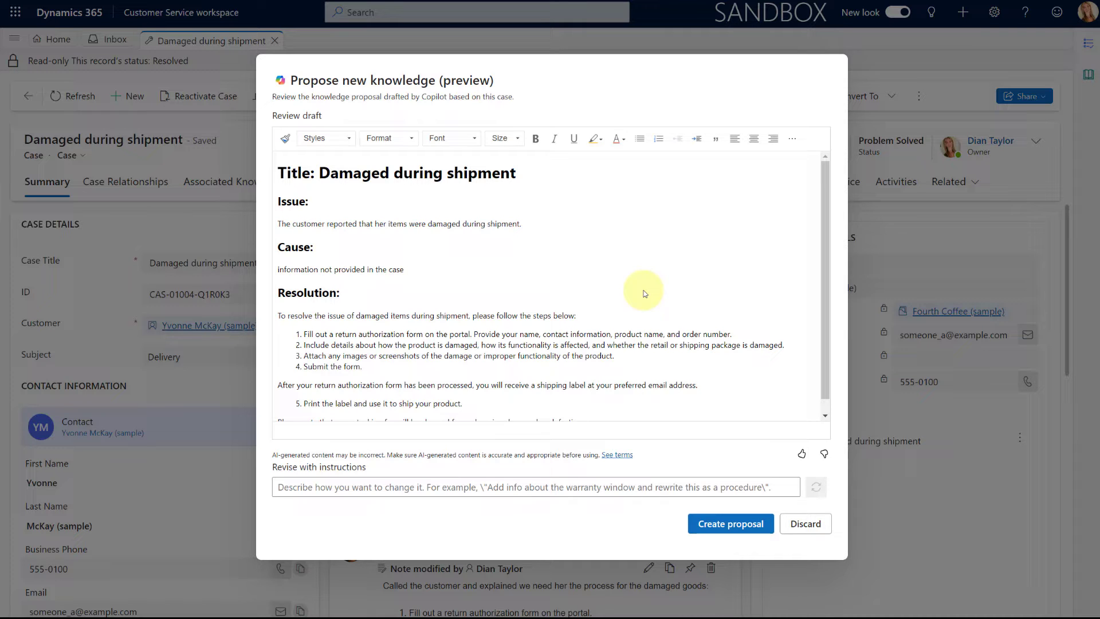
scroll(645, 293, down, 1)
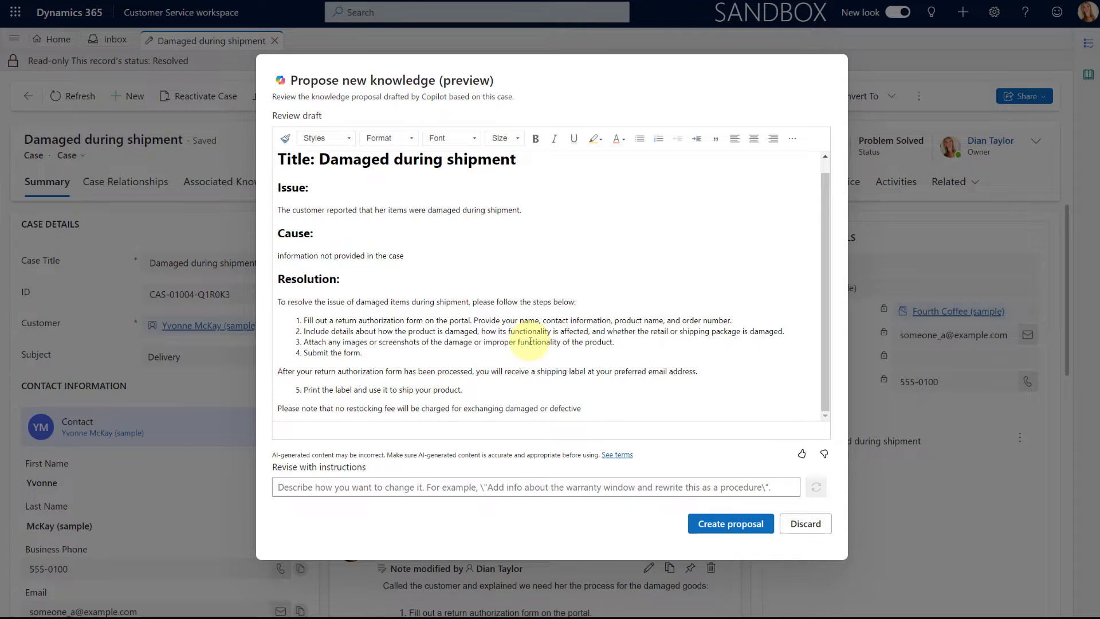
Discard the second knowledge proposal, confirming the discard.
click(831, 528)
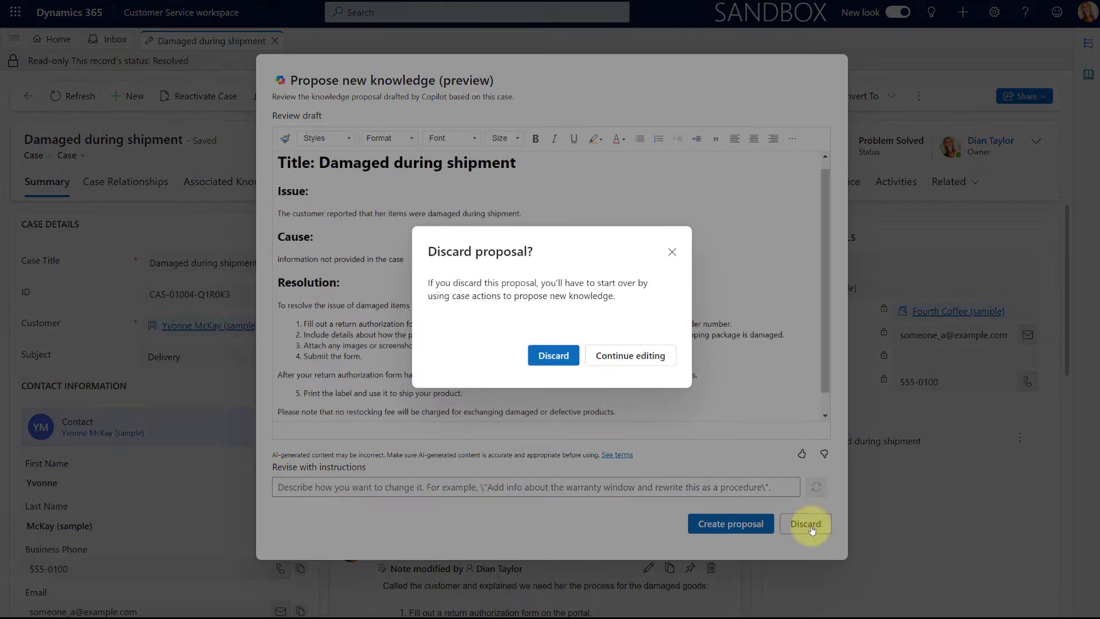
click(618, 360)
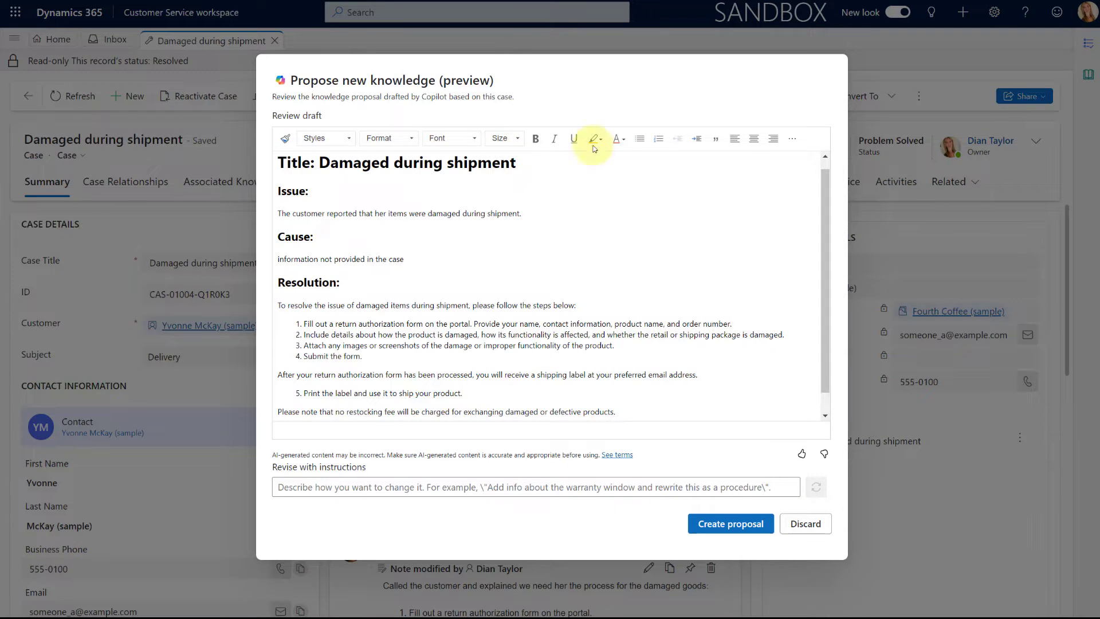
click(813, 523)
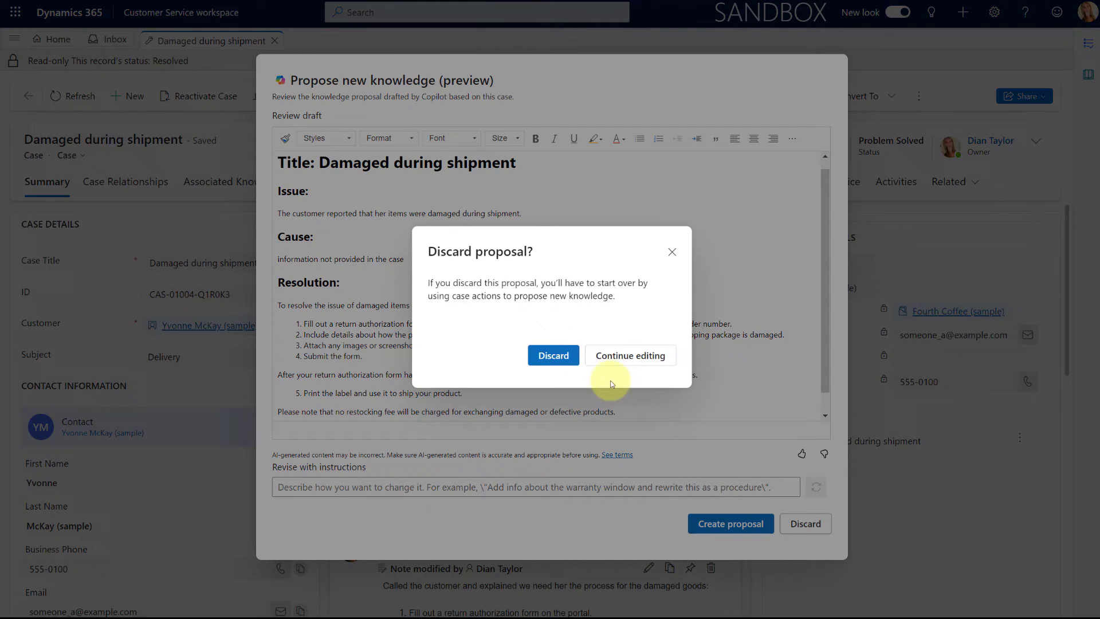
click(550, 354)
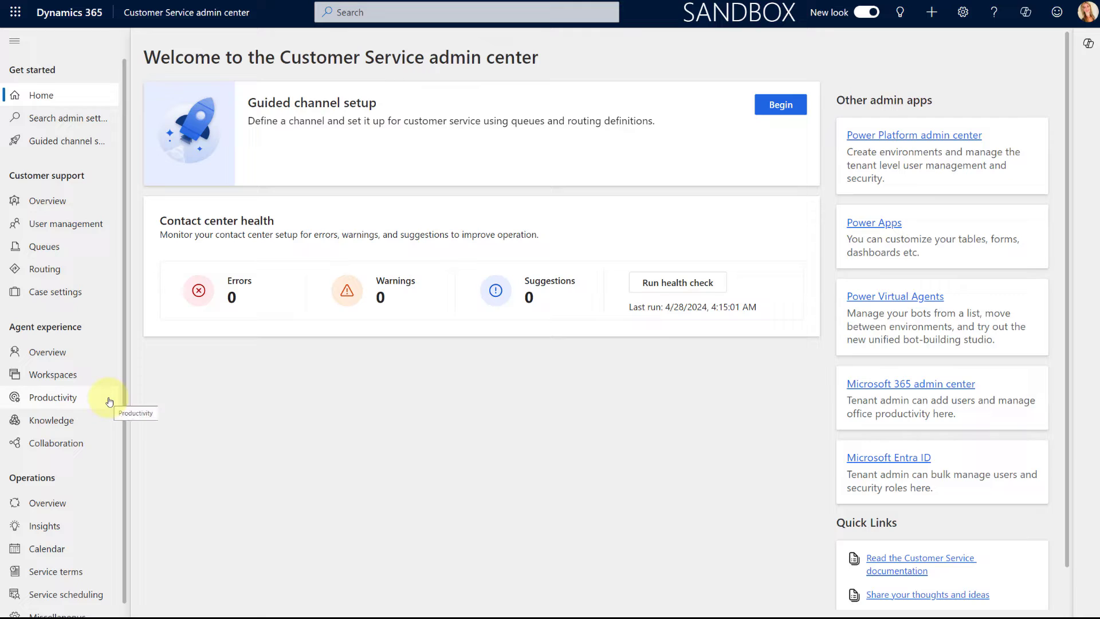
Open Knowledge under Agent experience in the admin center navigation.
click(66, 422)
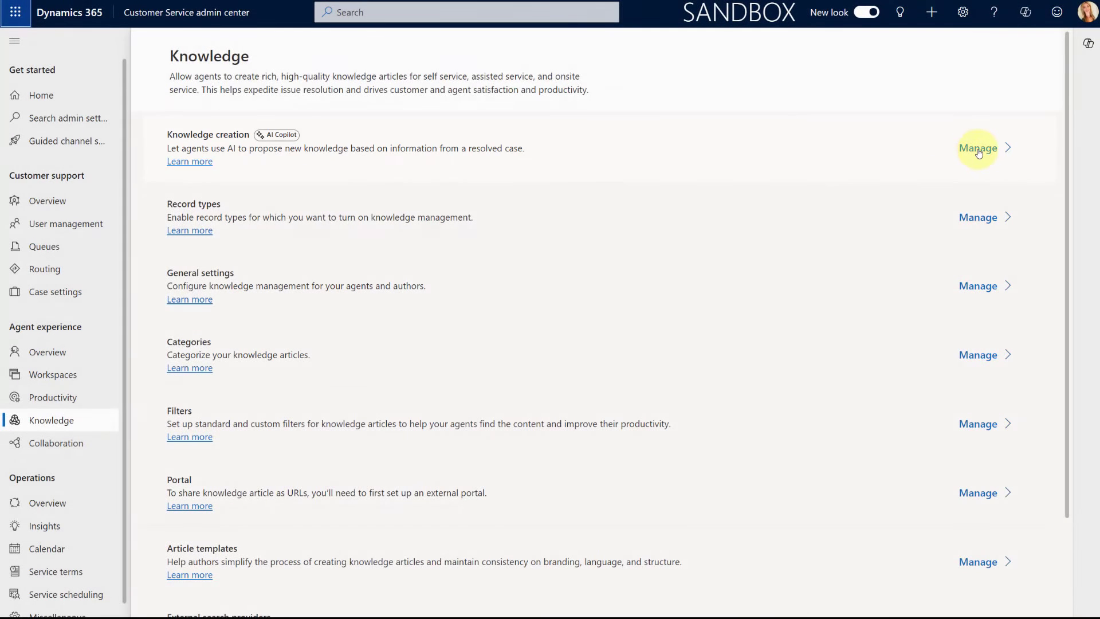
Manage Knowledge creation to reach the Agent experience profiles list.
click(978, 149)
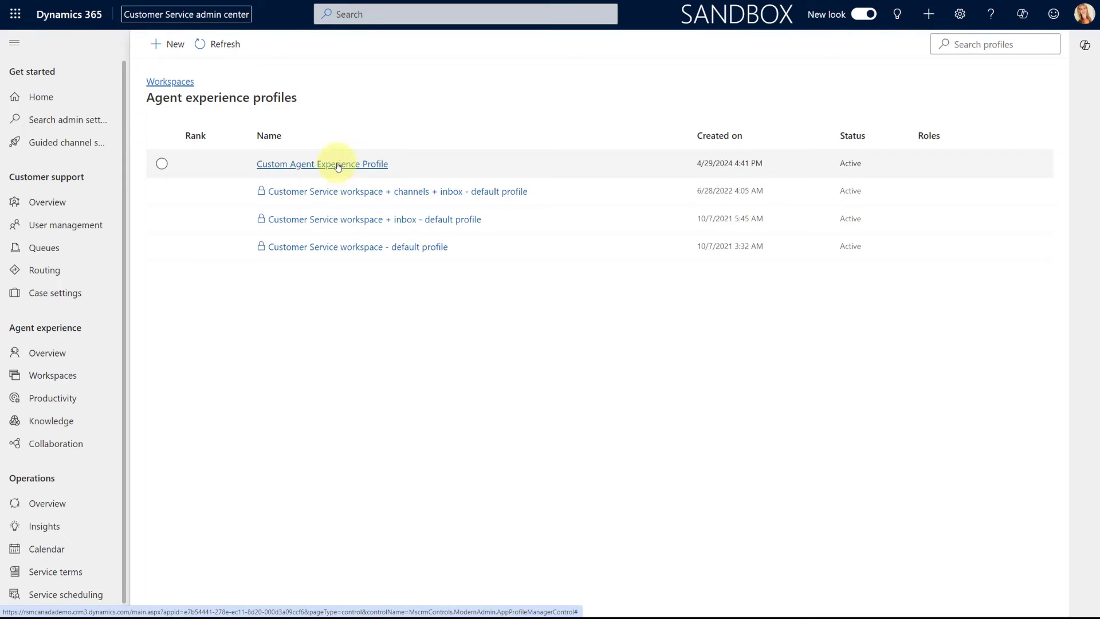
Open Custom Agent Experience Profile and scroll to its Copilot AI features, all On.
click(282, 166)
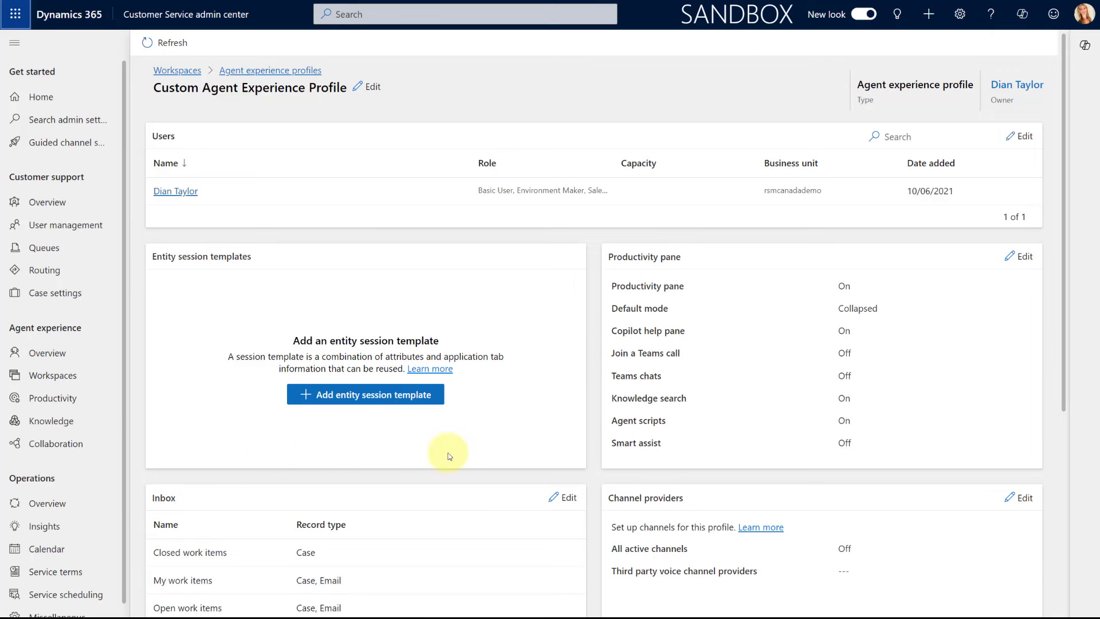
scroll(510, 445, down, 5)
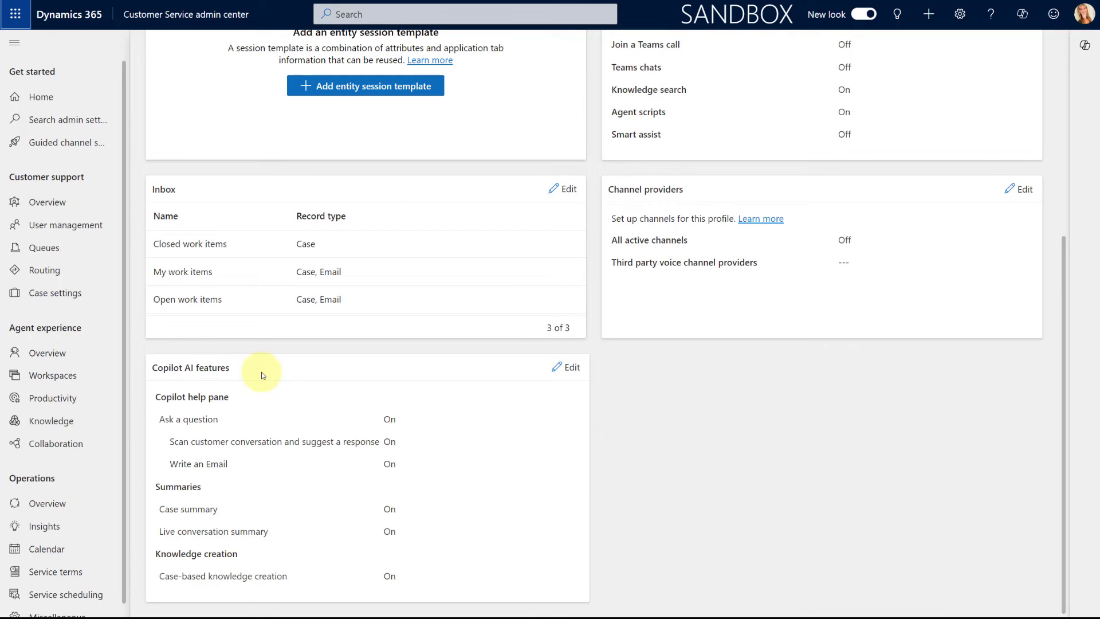
Edit the profile's Copilot AI features and confirm Case-based knowledge creation is checked.
click(573, 369)
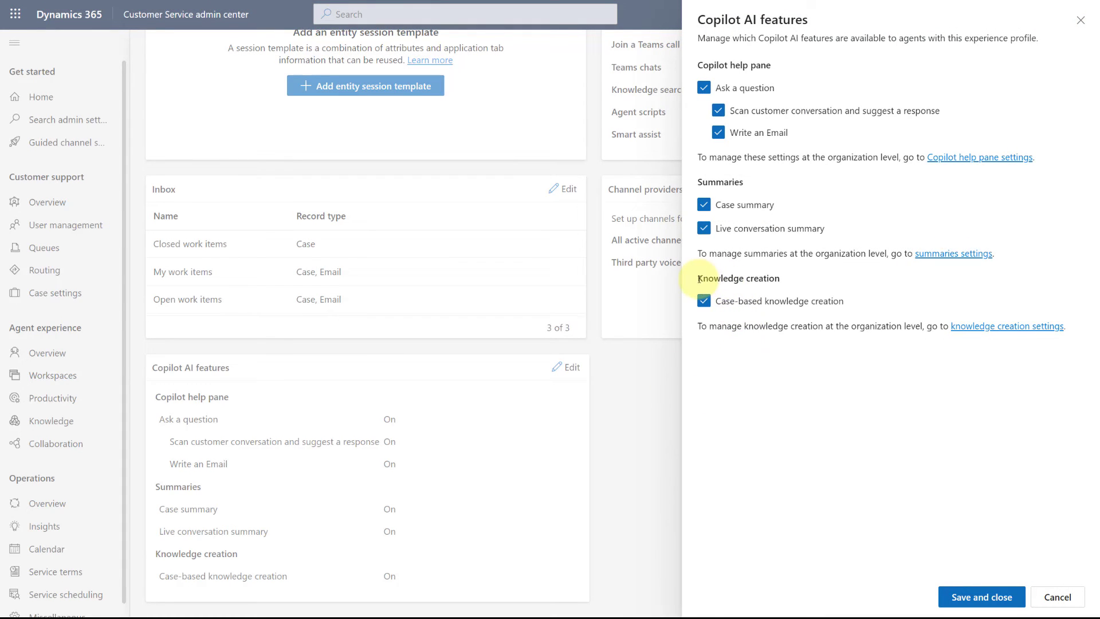
drag(699, 279, 782, 279)
click(739, 364)
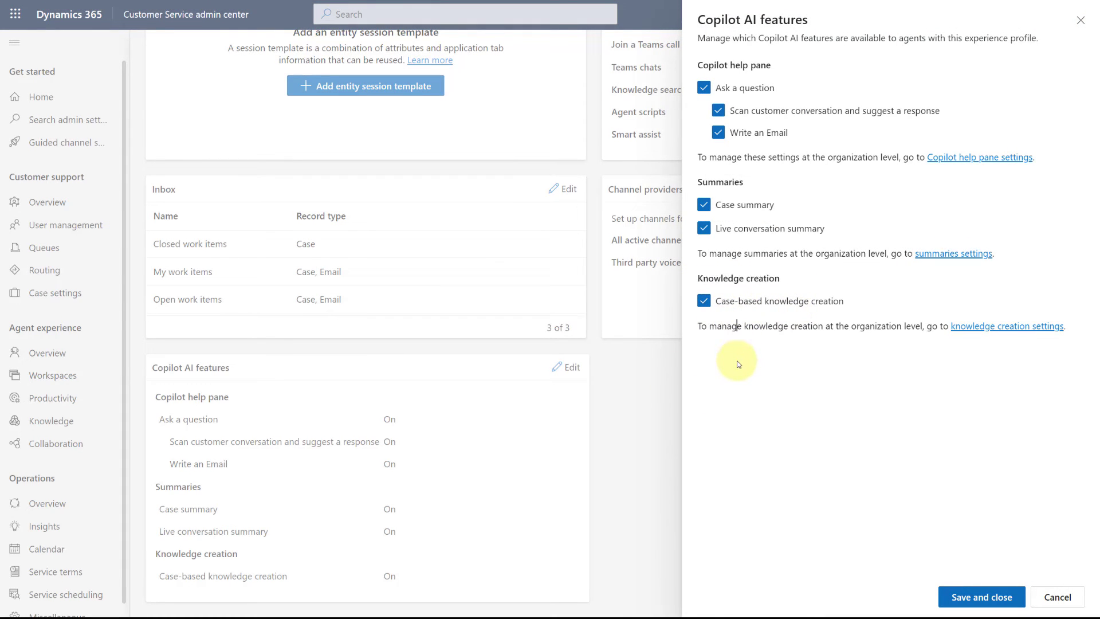